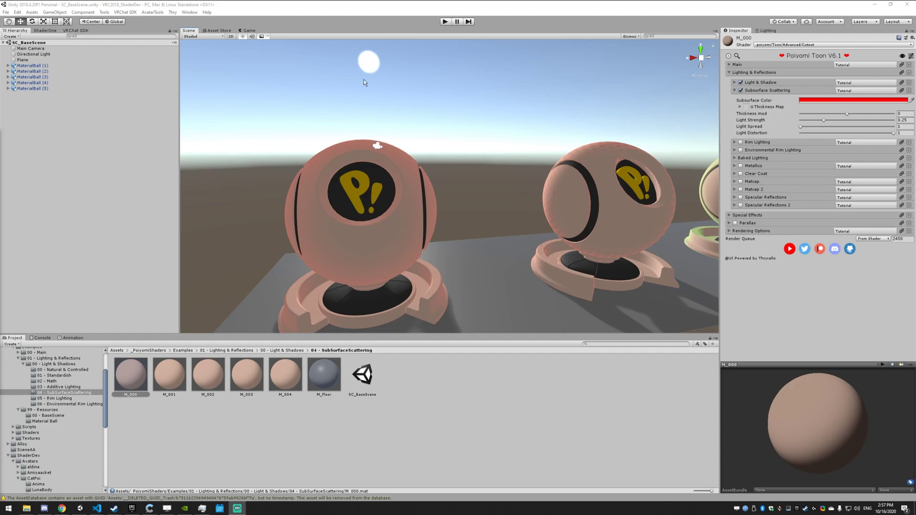
Examine the red subsurface scattering on the first material ball against the light from the front, above and side
middle_drag(364, 83, 336, 66)
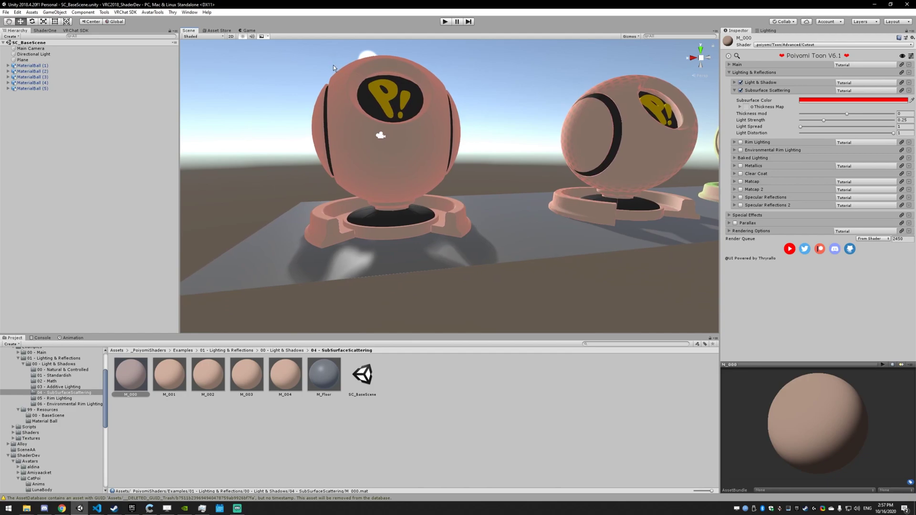
alt+drag(342, 72, 371, 74)
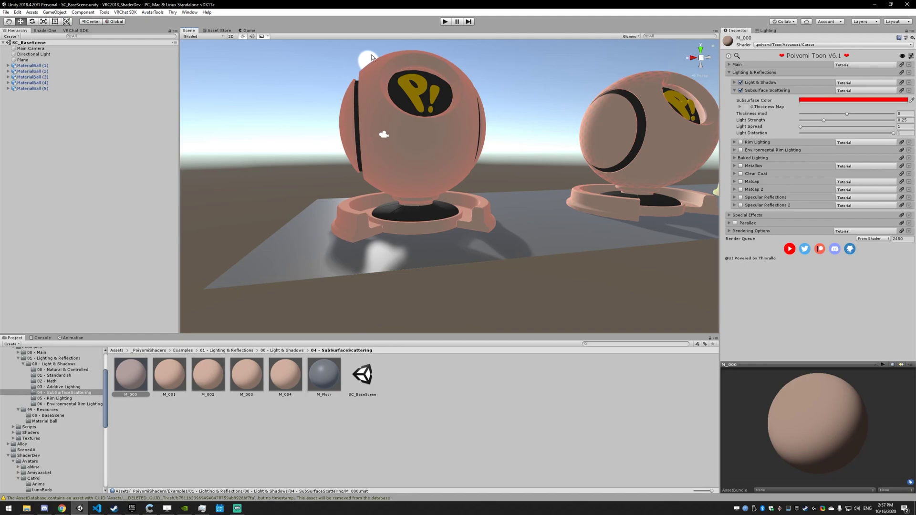
alt+drag(402, 87, 430, 203)
scroll(432, 204, down, 5)
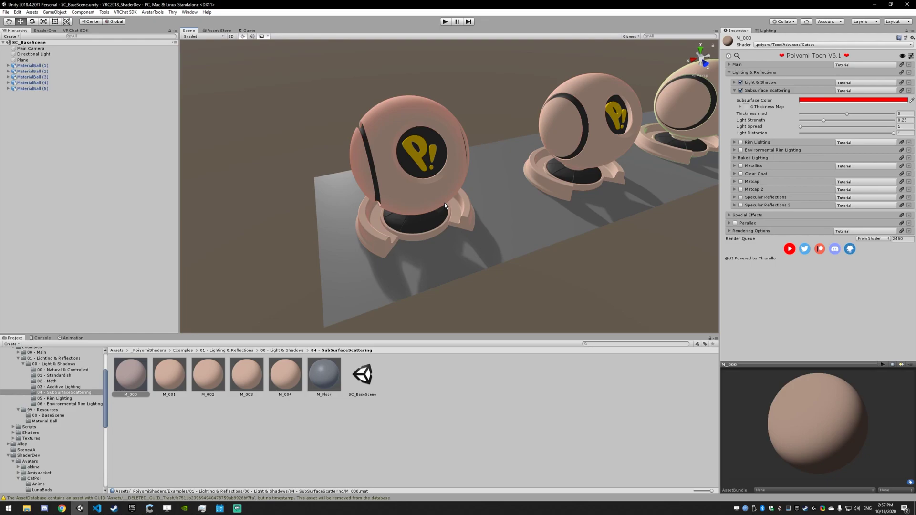
alt+drag(487, 187, 333, 95)
middle_drag(334, 95, 307, 82)
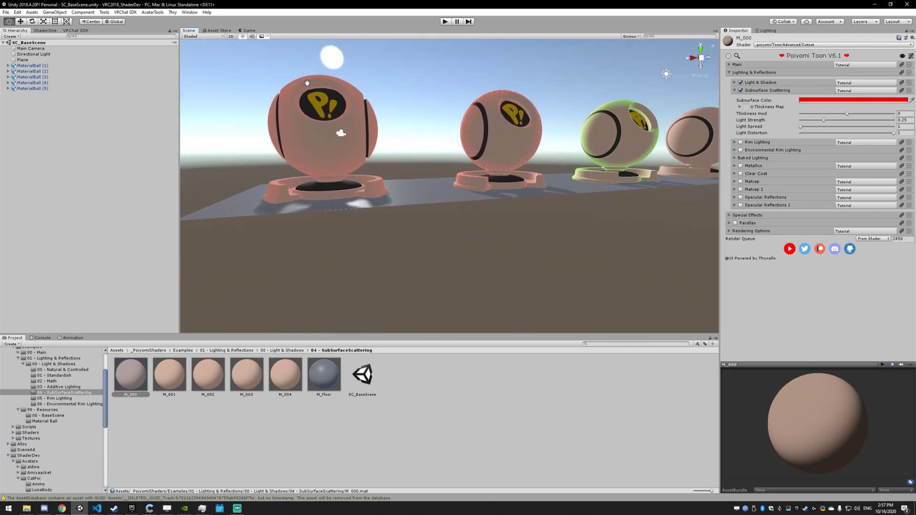
right_drag(408, 143, 352, 88)
middle_drag(411, 133, 423, 101)
alt+drag(423, 101, 441, 110)
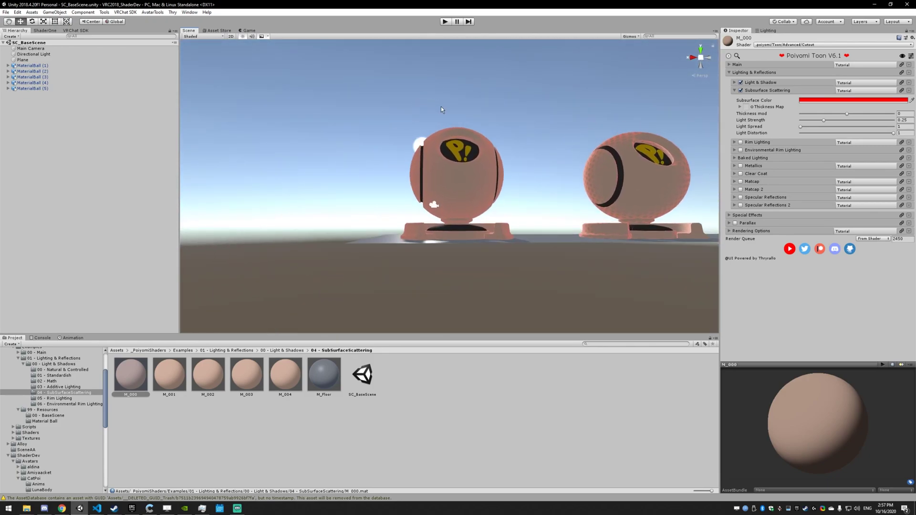
alt+drag(459, 139, 521, 239)
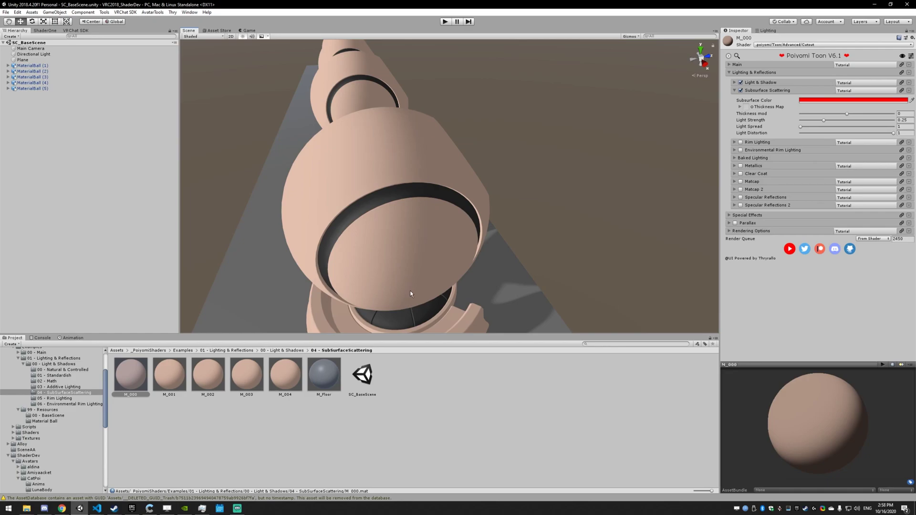
alt+drag(423, 117, 319, 106)
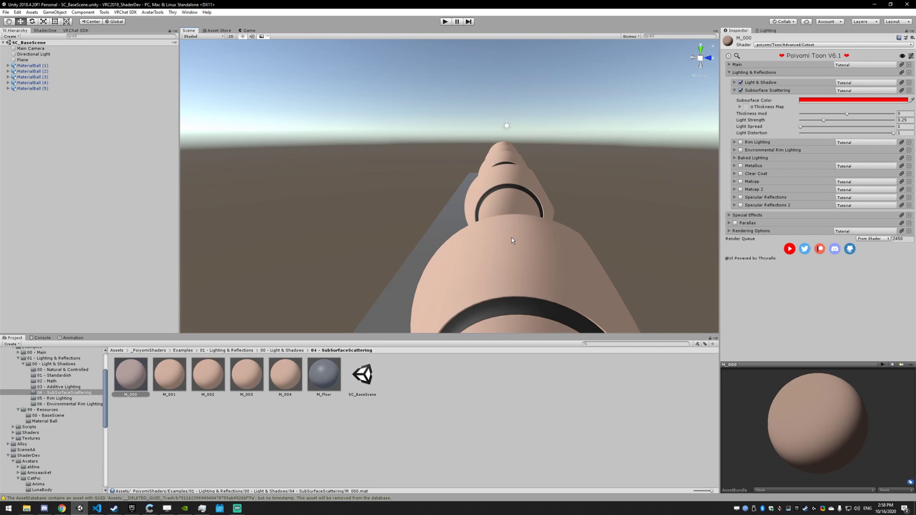
alt+drag(512, 237, 524, 218)
middle_drag(524, 217, 459, 184)
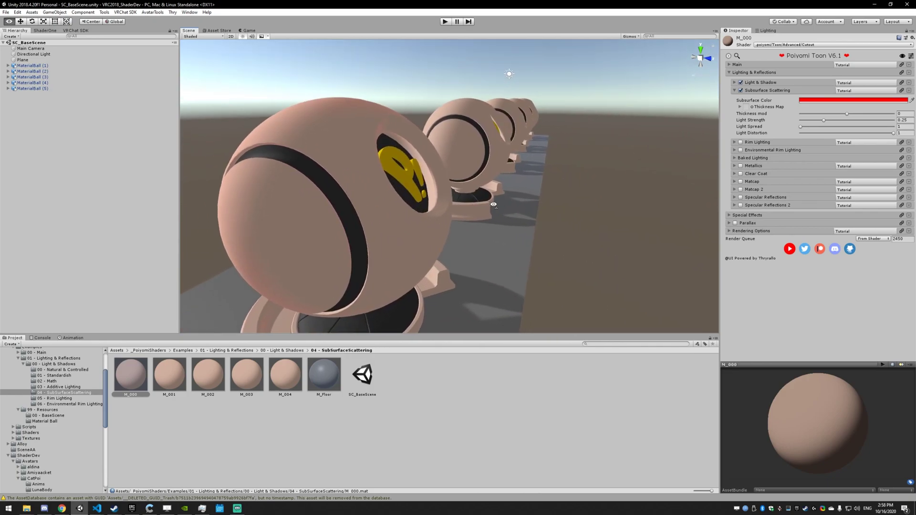
alt+drag(487, 207, 348, 141)
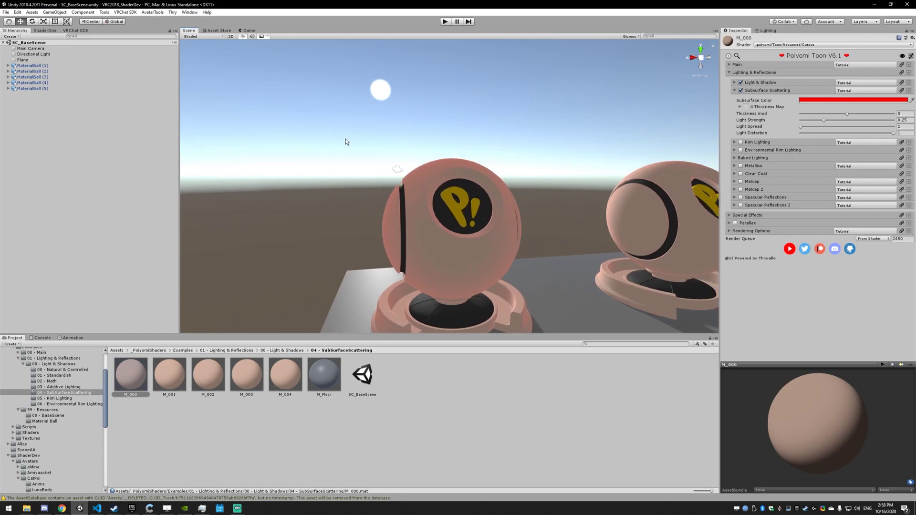
mouse_move(374, 152)
middle_down()
mouse_move(368, 139)
mouse_move(356, 142)
mouse_move(407, 166)
mouse_move(377, 168)
middle_up()
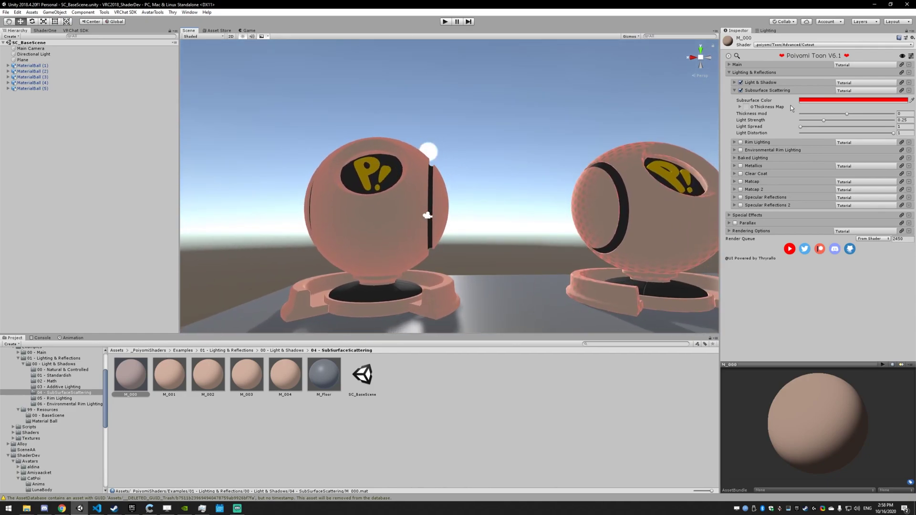
Try a magenta Subsurface Color on the M_000 material and return it to red
click(814, 101)
drag(482, 279, 479, 328)
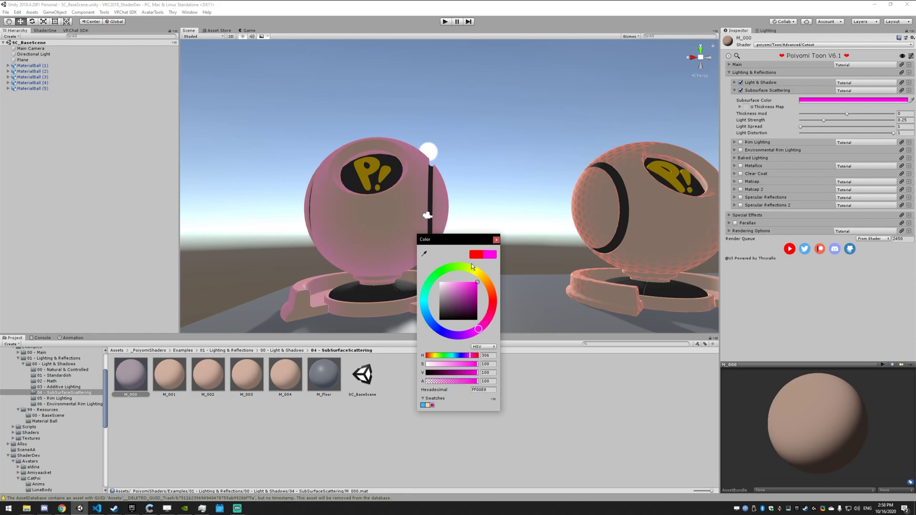
mouse_move(493, 321)
mouse_down()
mouse_move(489, 286)
mouse_move(493, 303)
mouse_up()
click(496, 240)
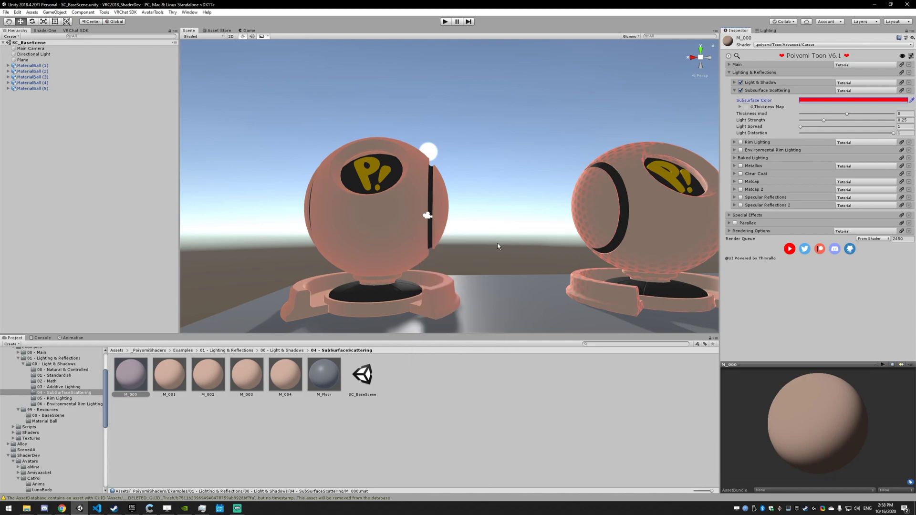
Locate the hexagon noise texture used as the M_001 material's Thickness Map and open its import settings
middle_drag(546, 251, 465, 262)
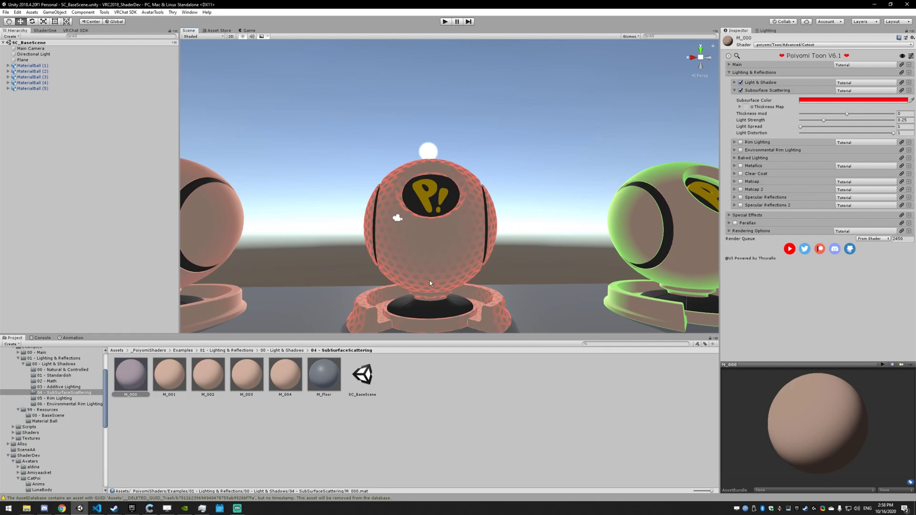
click(183, 376)
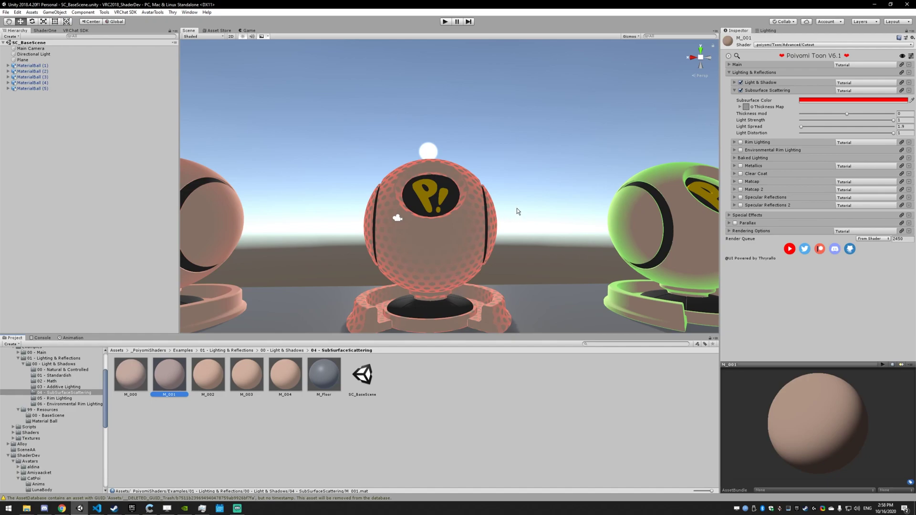
click(747, 107)
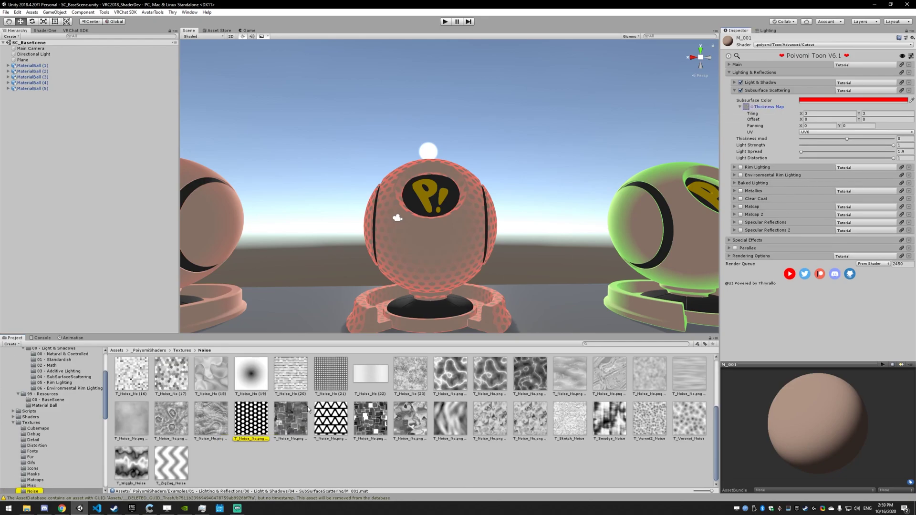
click(261, 425)
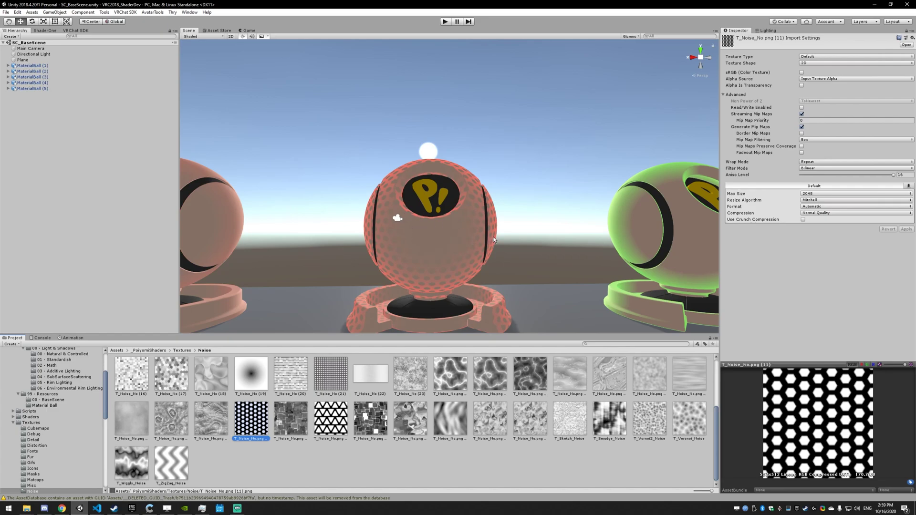
Examine the hexagon-patterned scattering on the second material ball from several angles and compare it with the neighbouring green ball
right_drag(512, 231, 626, 229)
middle_drag(626, 229, 248, 129)
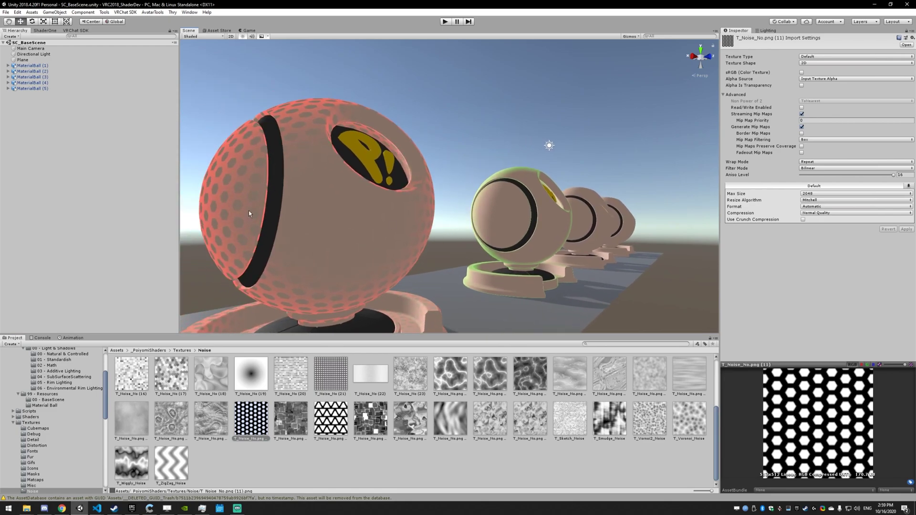
middle_drag(448, 231, 440, 239)
alt+drag(439, 239, 393, 245)
middle_drag(393, 245, 276, 270)
alt+drag(276, 270, 166, 319)
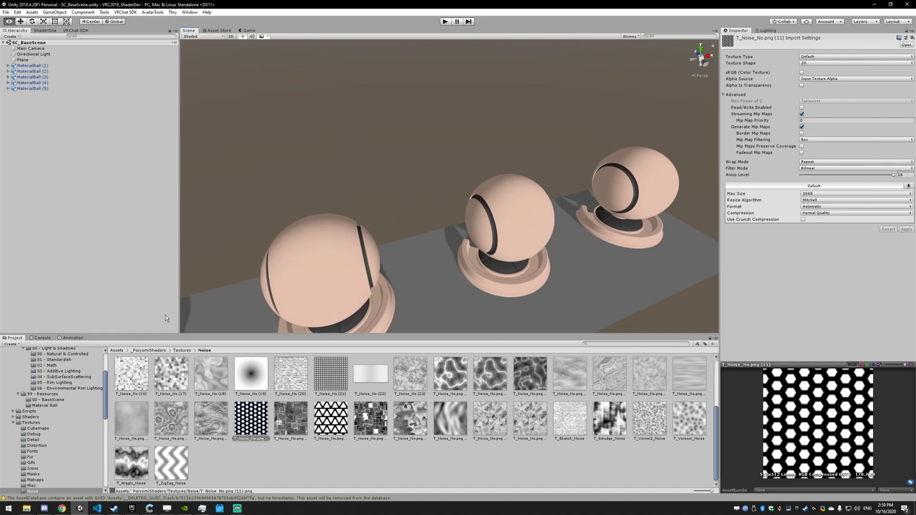
right_drag(165, 319, 387, 218)
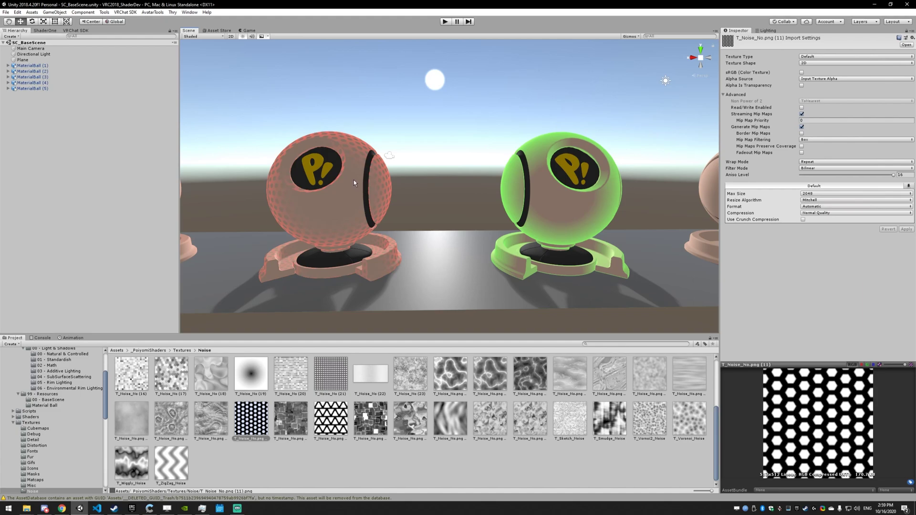
middle_drag(385, 217, 331, 231)
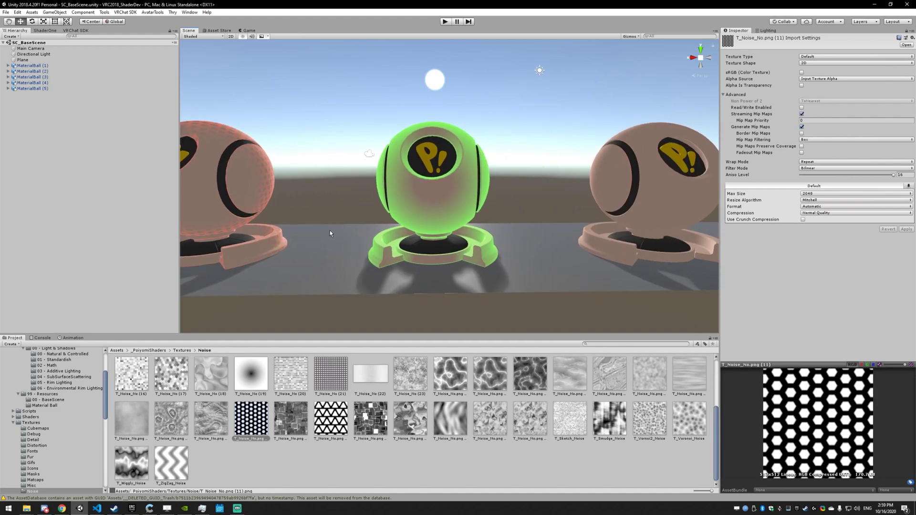
Lower the Thickness mod of the M_001 material in the 04 - SubSurfaceScattering folder to about -0.621
scroll(386, 331, up, 2)
scroll(65, 443, up, 5)
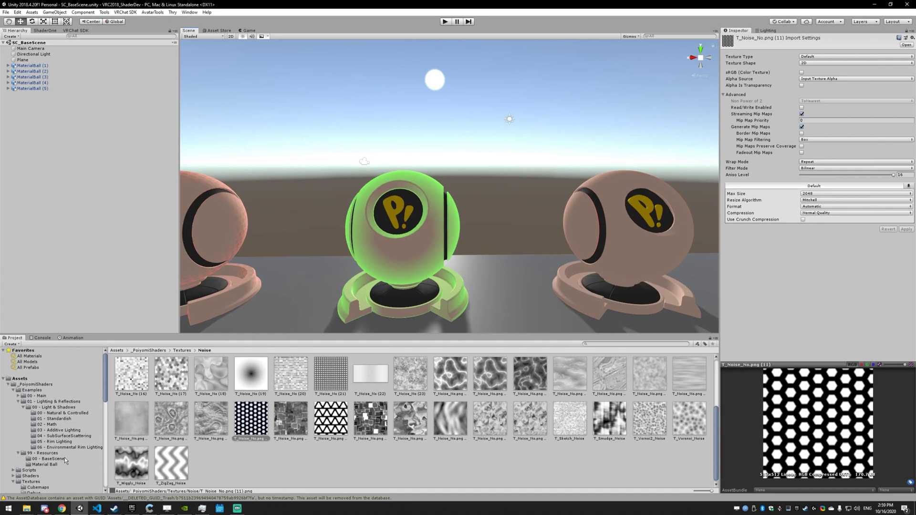
click(62, 436)
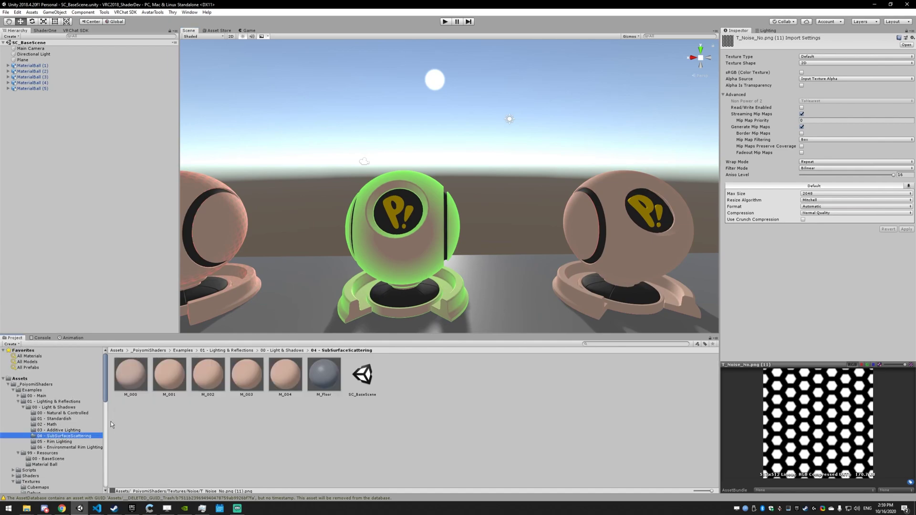
click(203, 377)
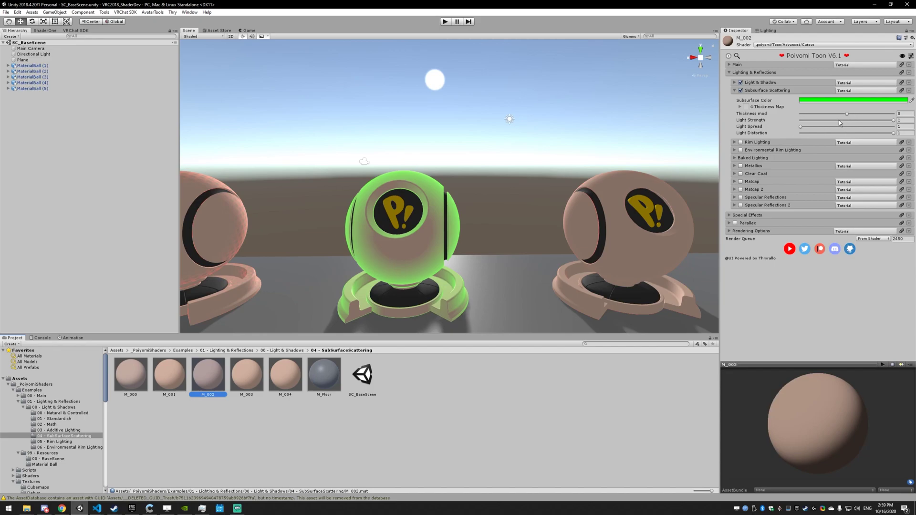
middle_drag(543, 168, 653, 172)
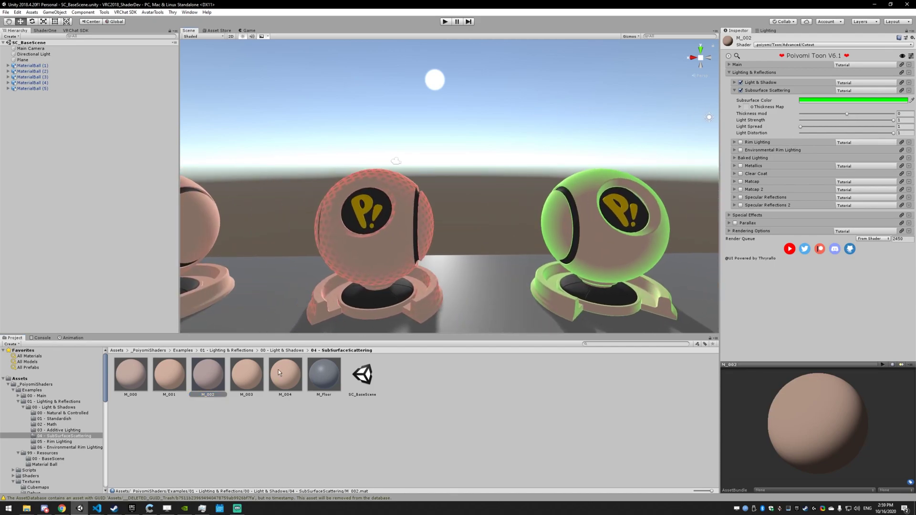
click(181, 388)
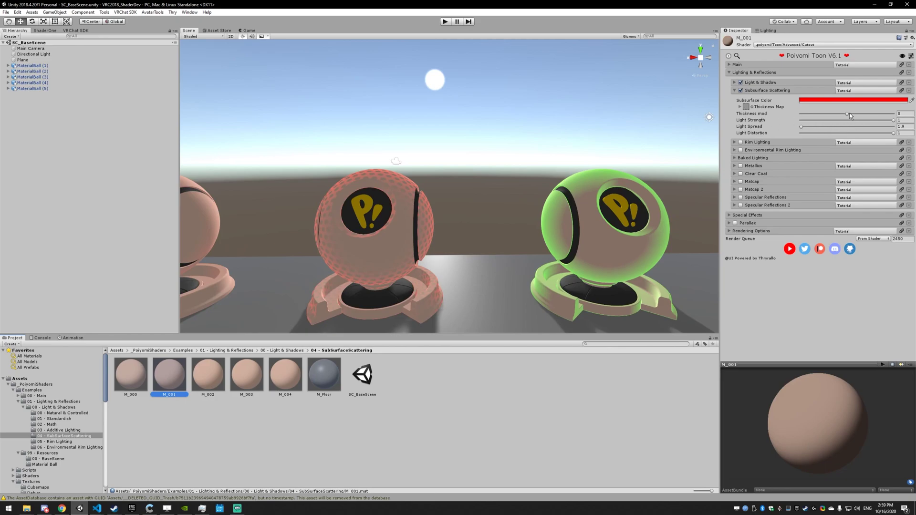
mouse_move(847, 114)
mouse_down()
mouse_move(873, 112)
mouse_move(821, 120)
mouse_move(873, 122)
mouse_move(824, 123)
mouse_move(834, 126)
mouse_up()
scroll(433, 200, up, 3)
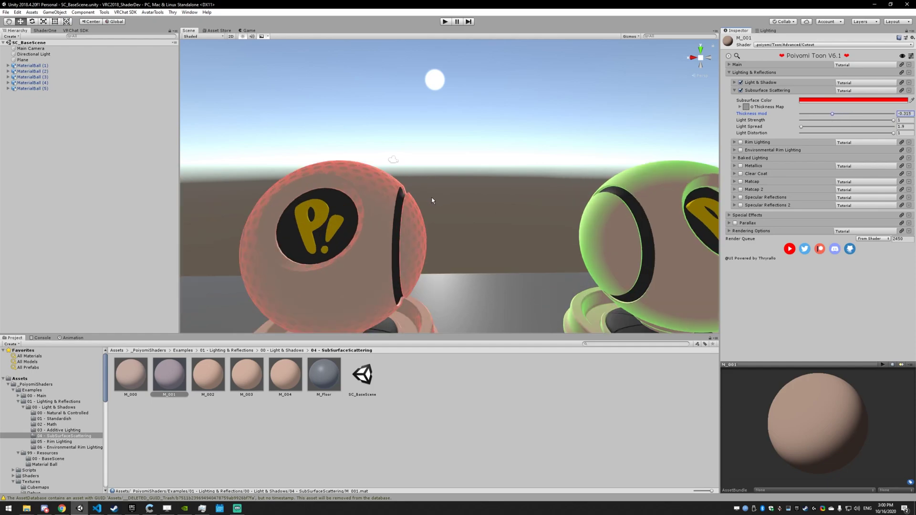
drag(825, 117, 812, 119)
Reduce the Light Strength of the green M_002 material to about 0.558
middle_drag(479, 297, 409, 302)
click(209, 376)
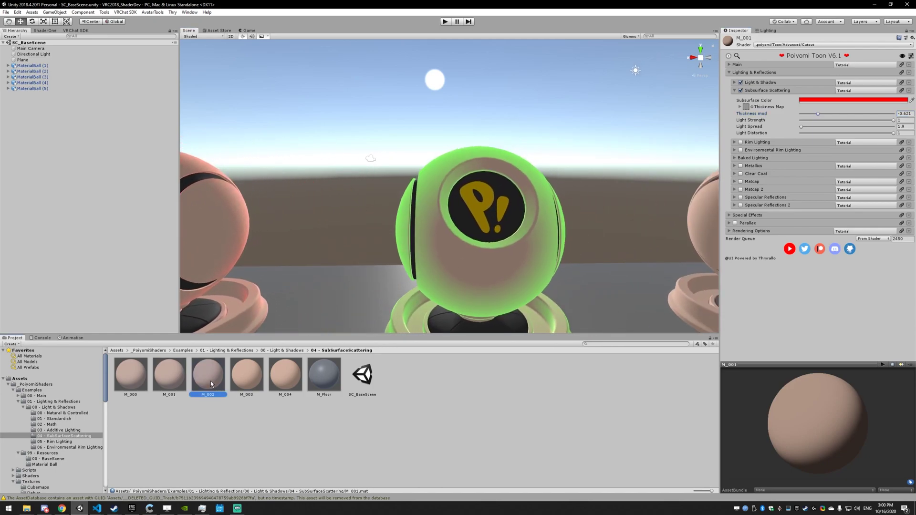
middle_drag(482, 265, 448, 256)
alt+drag(611, 225, 525, 219)
middle_drag(526, 219, 550, 217)
middle_drag(641, 193, 627, 155)
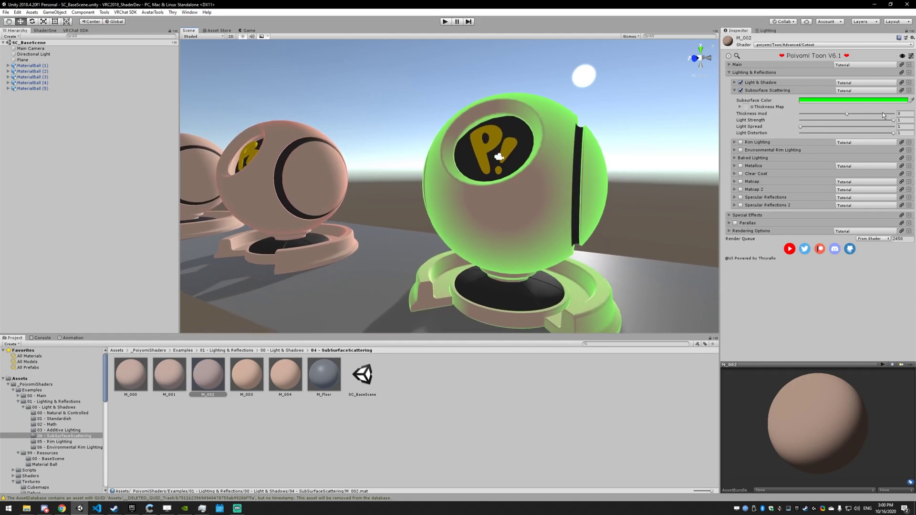
drag(894, 122, 852, 120)
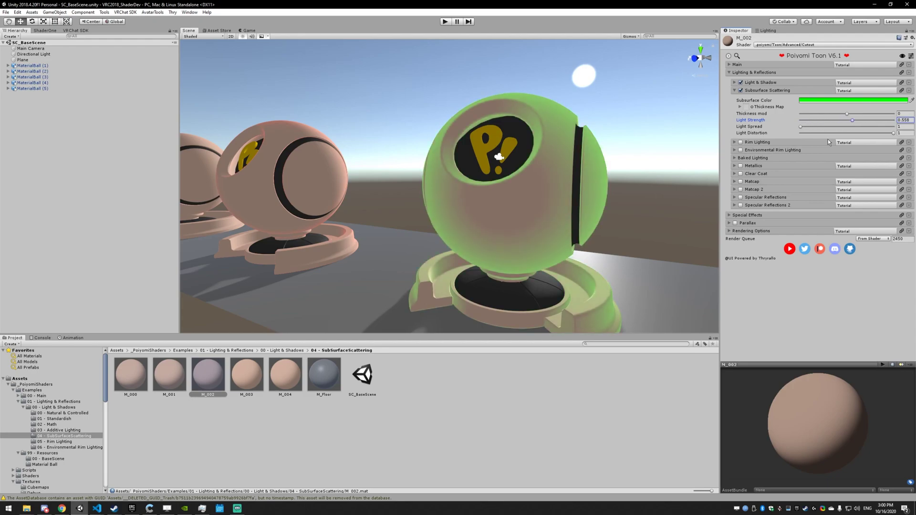
Lower the M_002 material's Light Strength to about 0.059 and raise it to 0.22
middle_drag(577, 233, 596, 182)
right_drag(645, 171, 661, 142)
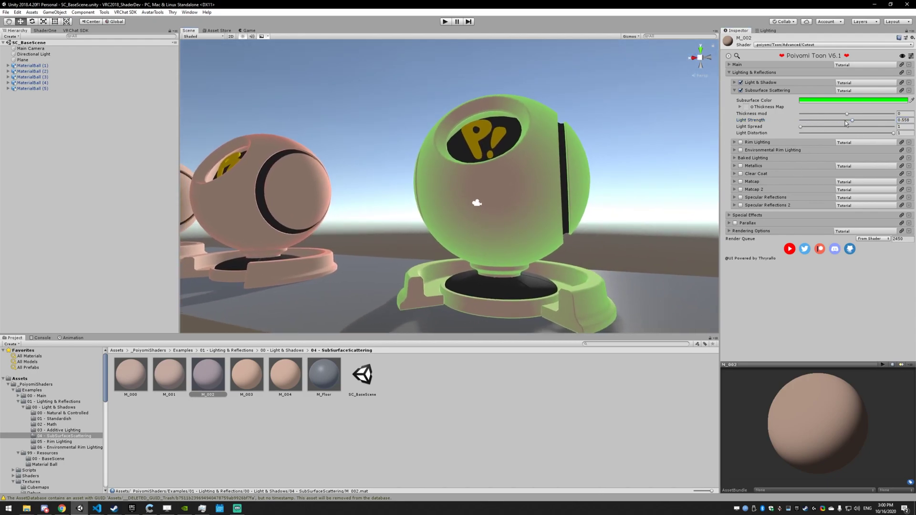
drag(846, 123, 805, 125)
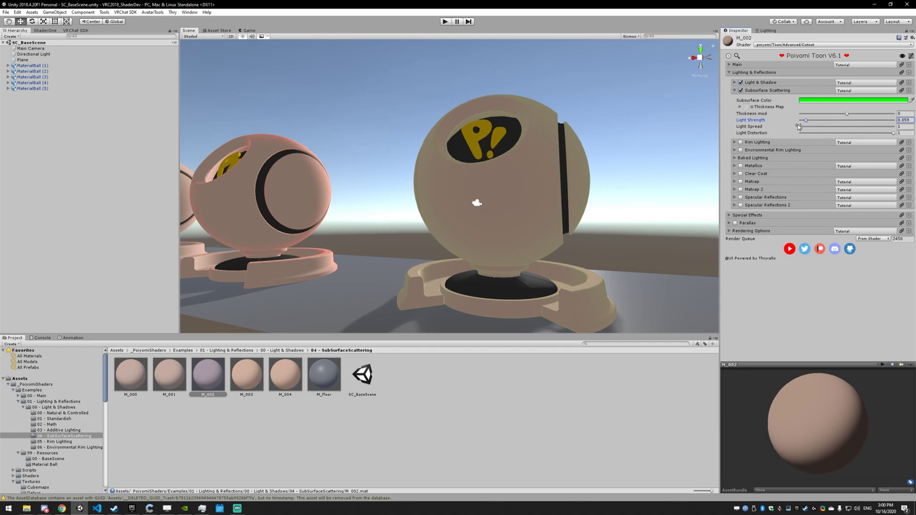
drag(807, 121, 824, 128)
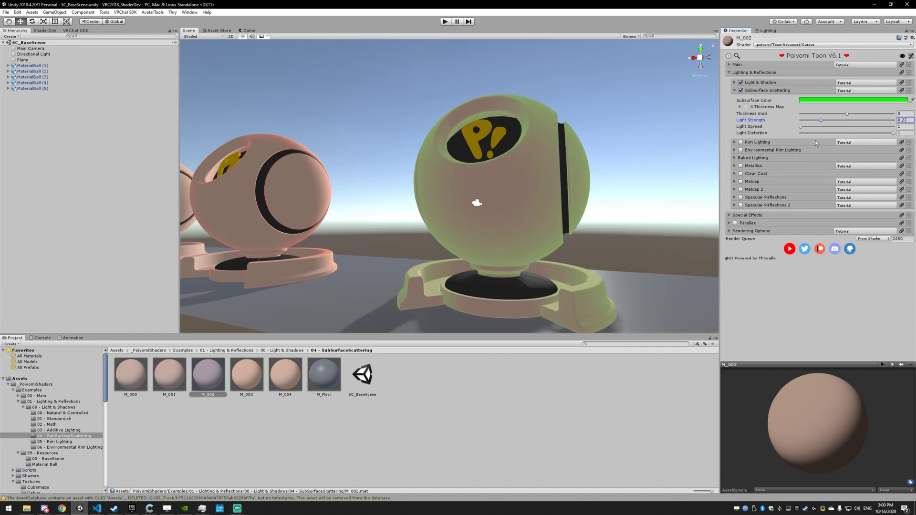
Set the M_002 material's Light Strength to 1
right_drag(577, 135, 602, 148)
middle_drag(644, 144, 614, 160)
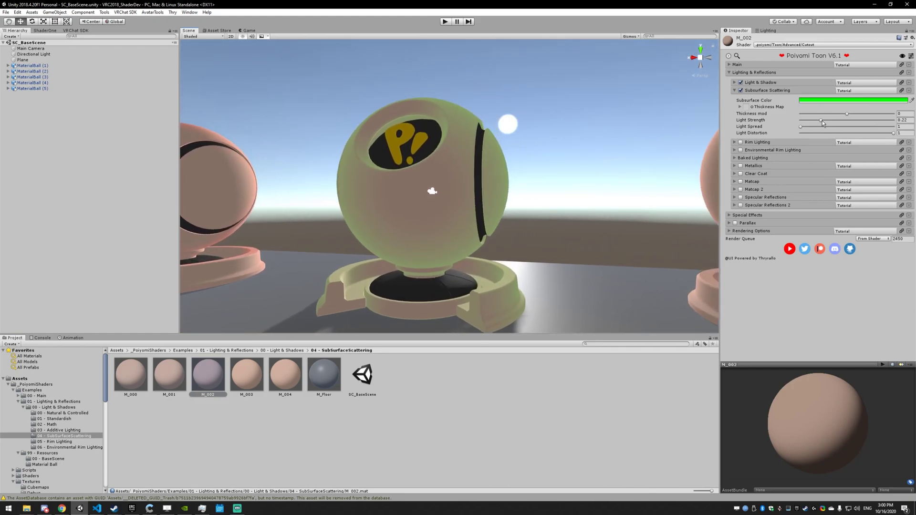
drag(823, 121, 895, 120)
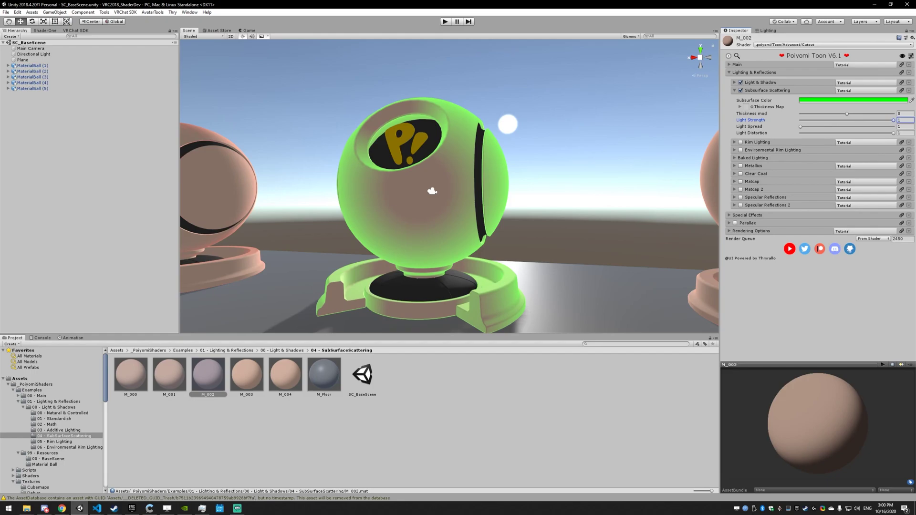
Try several Light Spread values on the red M_003 material and settle on 1
middle_drag(518, 175, 451, 208)
scroll(515, 182, down, 4)
click(258, 380)
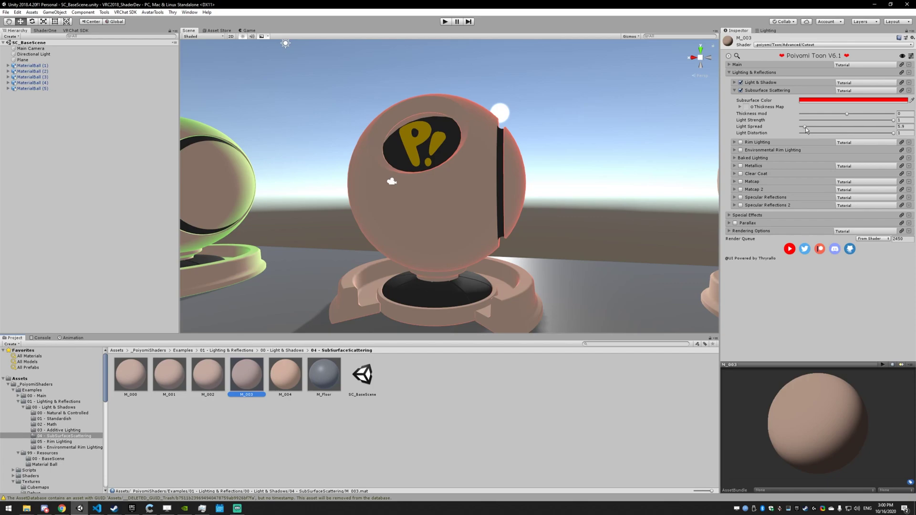
alt+drag(613, 178, 606, 158)
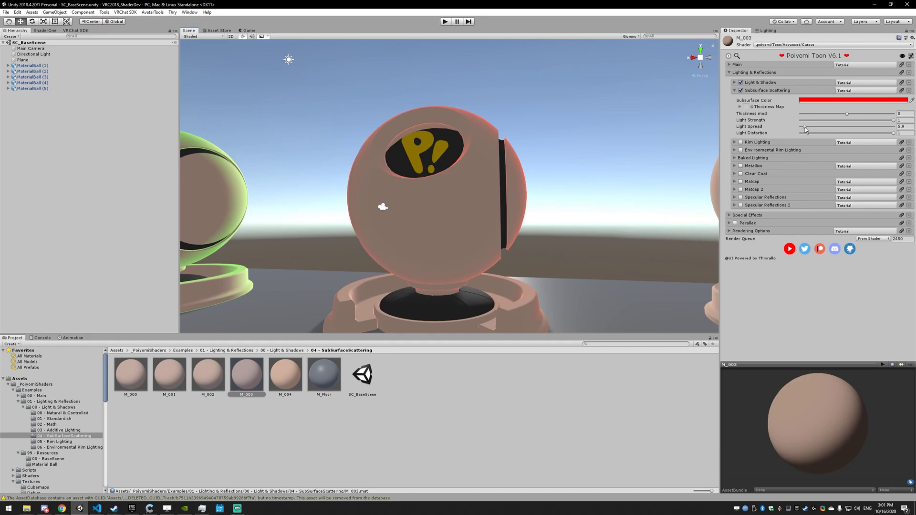
drag(806, 128, 803, 127)
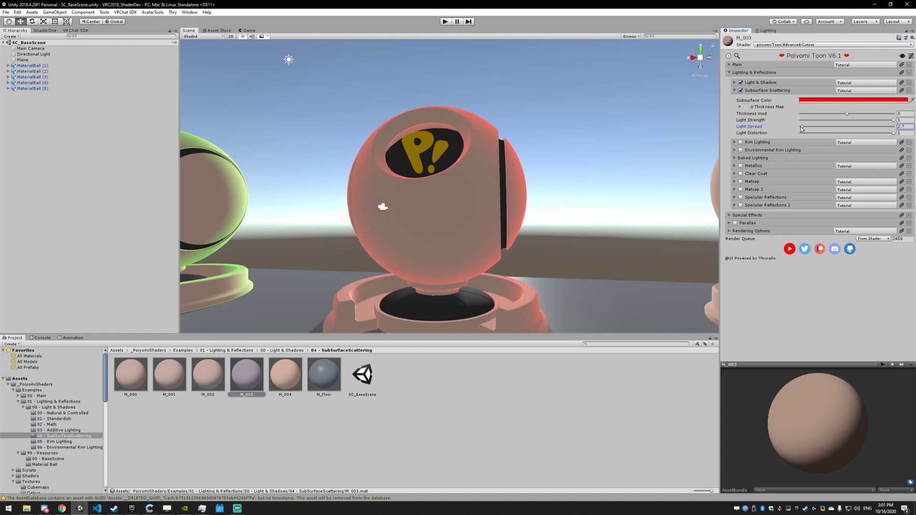
mouse_move(801, 127)
mouse_down()
mouse_move(810, 128)
mouse_move(802, 129)
mouse_up()
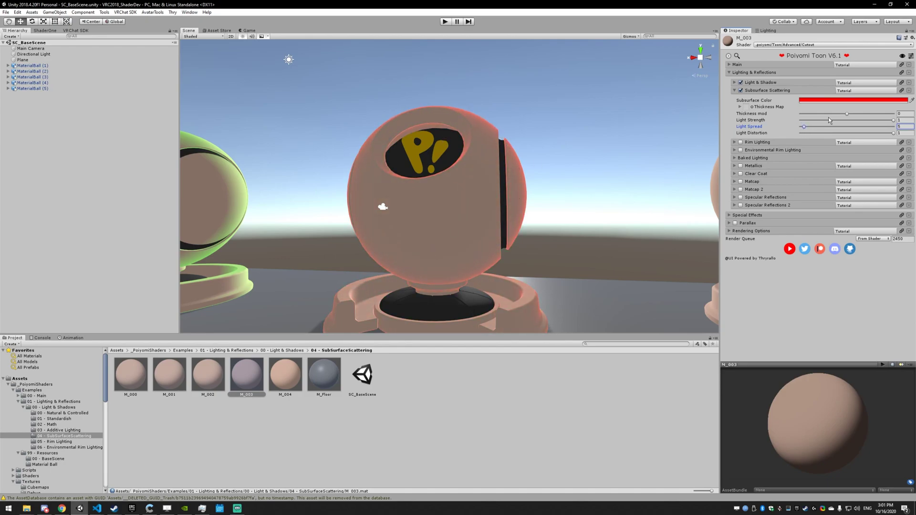
drag(804, 128, 799, 127)
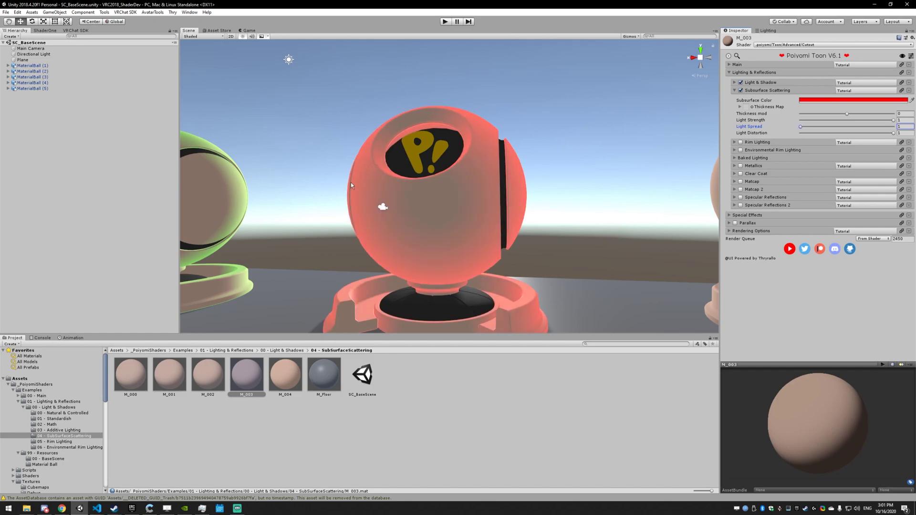
drag(467, 225, 432, 159)
click(246, 375)
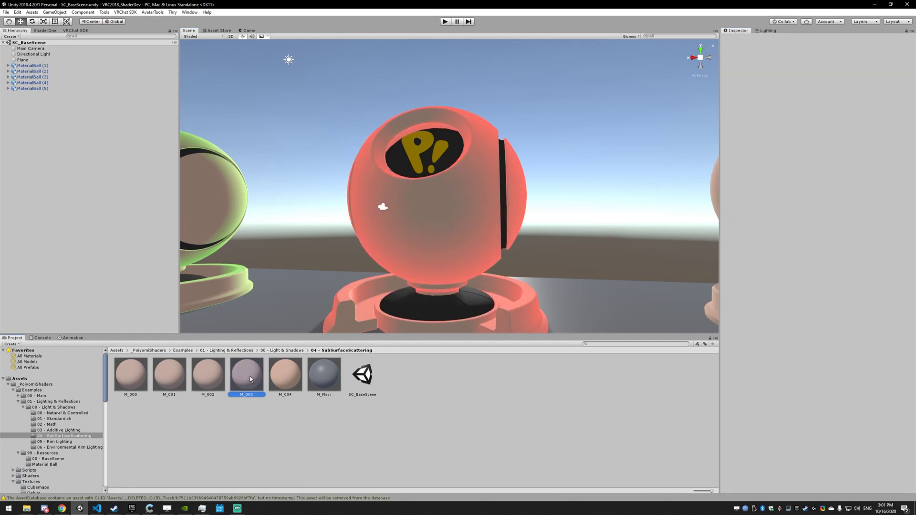
Select the cyan M_004 material and raise its Light Distortion to about 0.311
scroll(560, 175, down, 2)
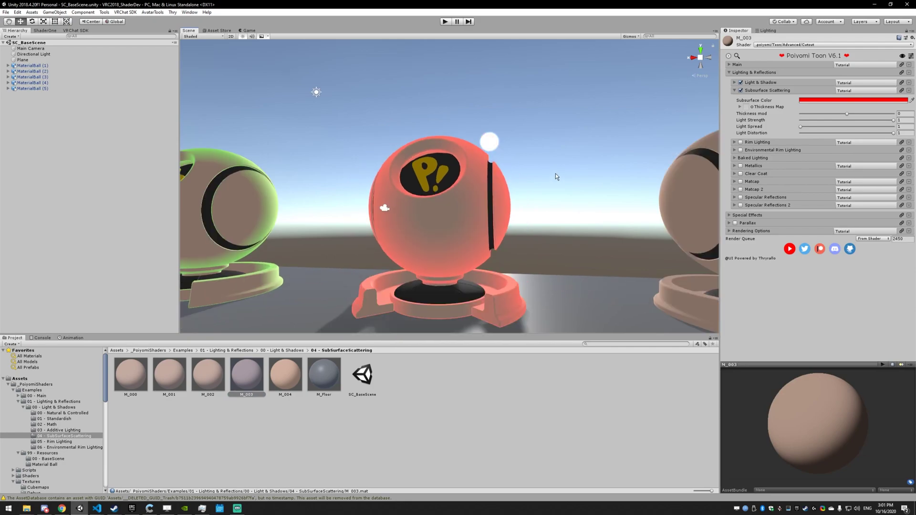
middle_drag(556, 173, 541, 162)
middle_drag(505, 189, 433, 193)
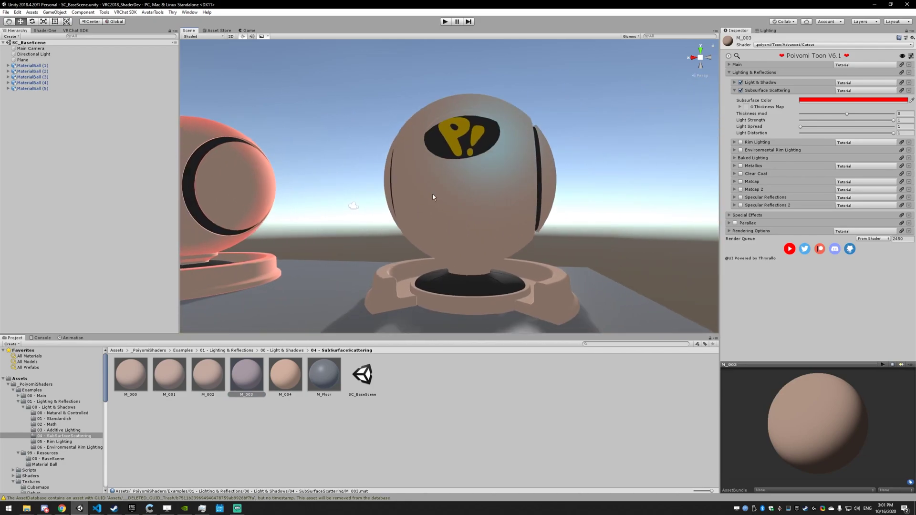
click(272, 369)
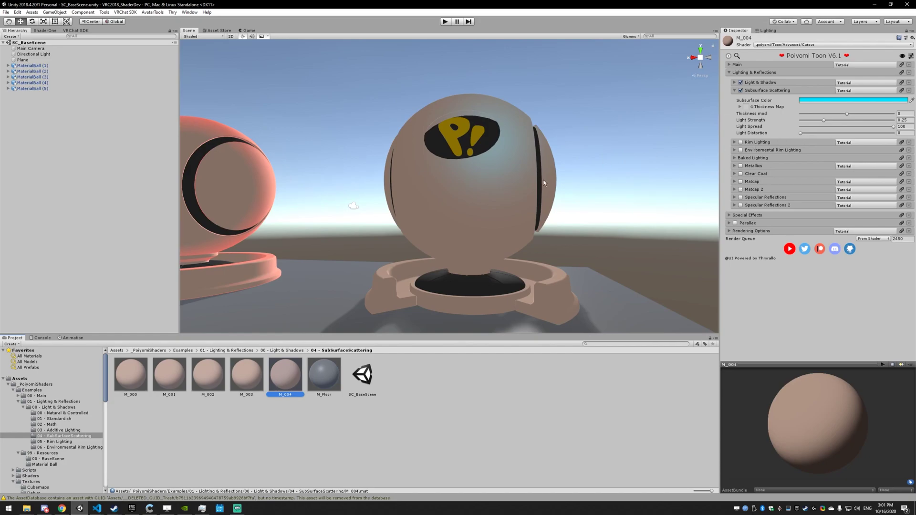
alt+drag(544, 183, 600, 190)
drag(803, 133, 830, 134)
middle_drag(521, 189, 588, 162)
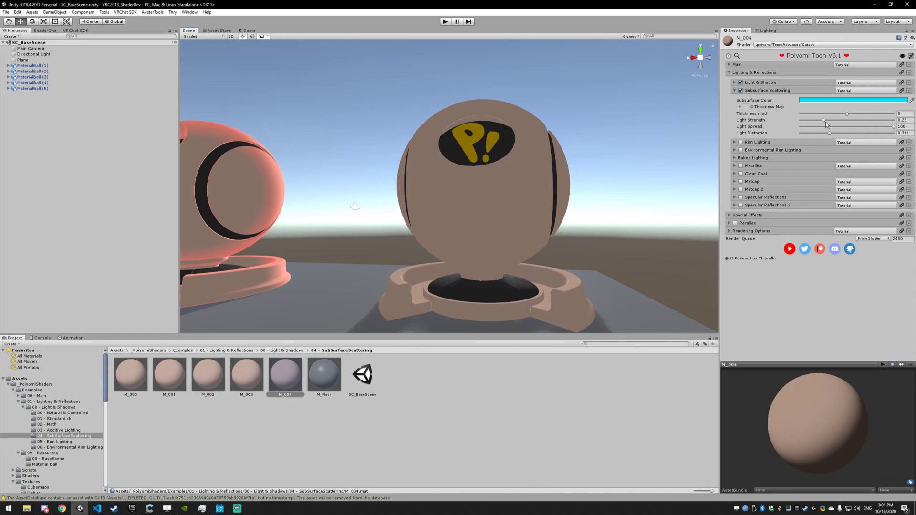
Set the M_004 material's Light Spread to 1, raise its Light Distortion to about 0.895 and drop it to 0
mouse_move(827, 127)
mouse_down()
mouse_move(800, 127)
mouse_move(863, 133)
mouse_move(796, 141)
mouse_move(884, 141)
mouse_up()
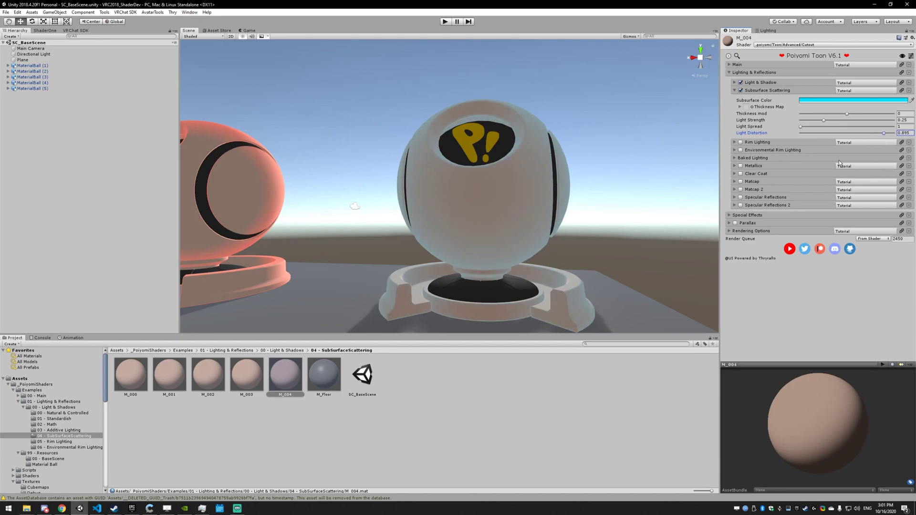
drag(877, 131, 723, 144)
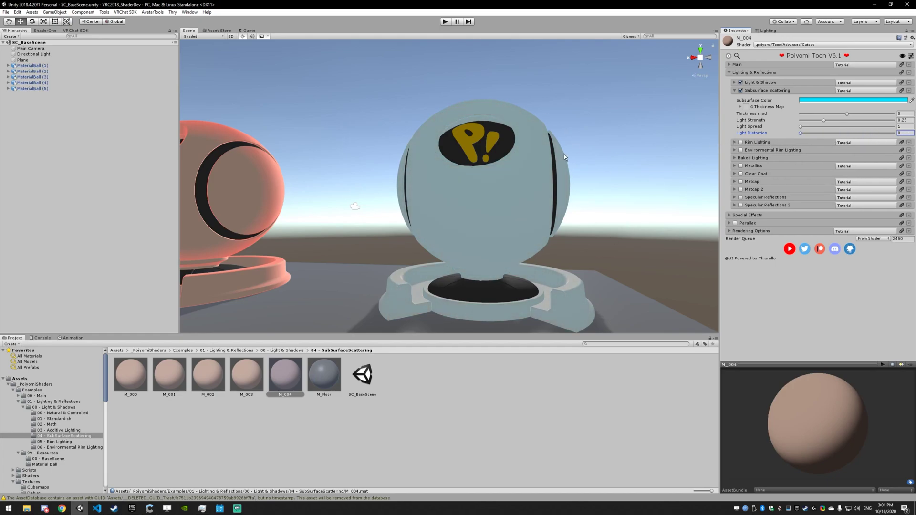
Raise the M_004 material's Light Spread to about 57.3 and its Light Strength to 1, with Light Distortion at 0
mouse_move(565, 154)
middle_down()
mouse_move(559, 137)
mouse_move(555, 154)
mouse_move(511, 170)
mouse_move(554, 156)
middle_up()
click(800, 127)
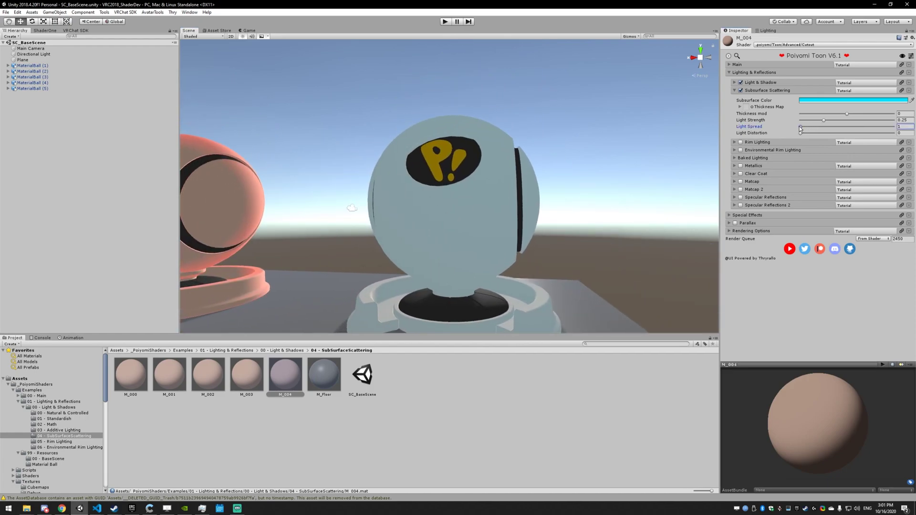
drag(800, 127, 911, 117)
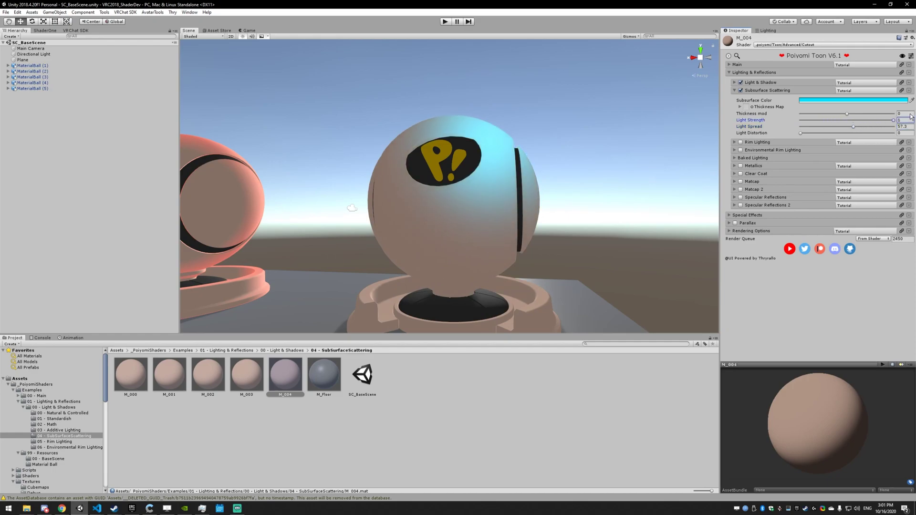
middle_drag(577, 177, 555, 178)
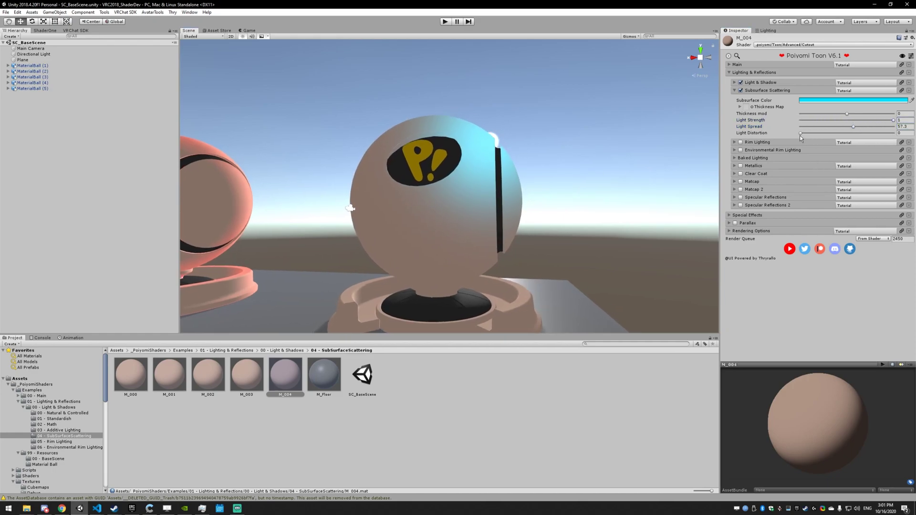
mouse_move(800, 134)
mouse_down()
mouse_move(827, 135)
mouse_move(786, 134)
mouse_up()
middle_drag(592, 198, 597, 145)
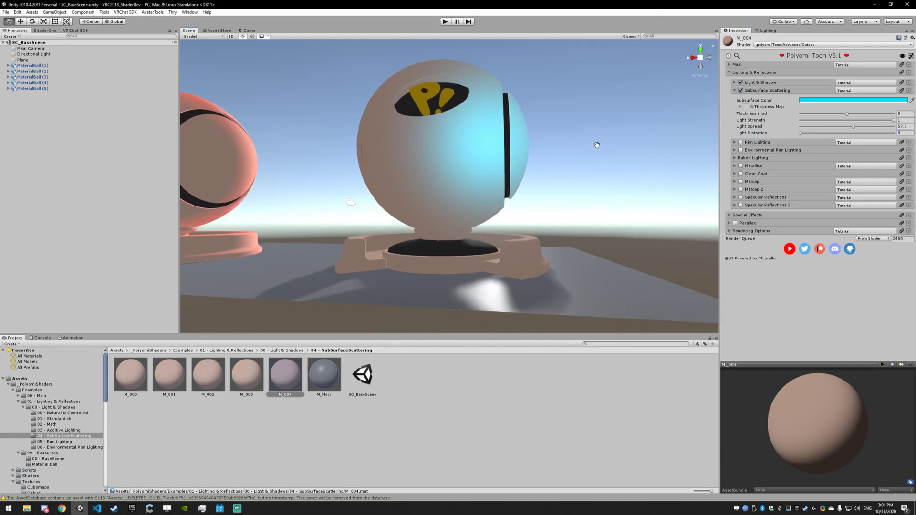
alt+drag(597, 145, 621, 135)
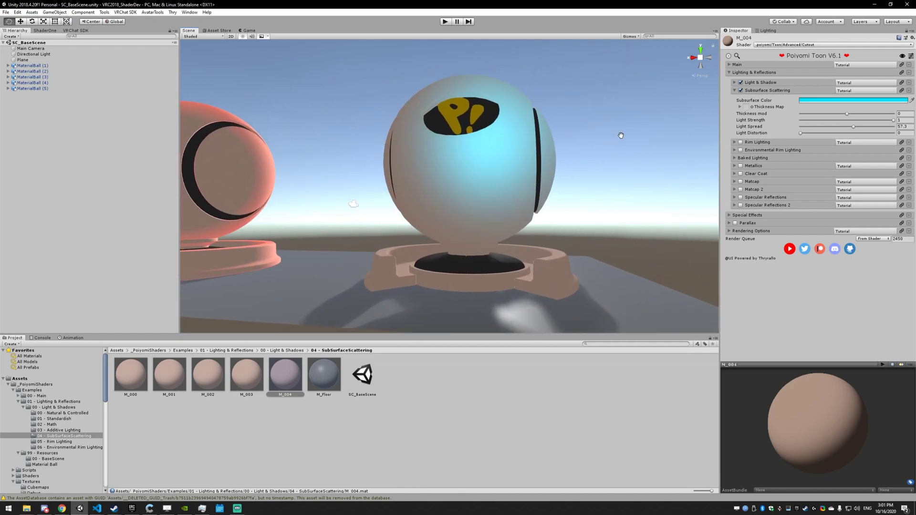
Set the M_004 material's Light Spread to about 9.7 and its Light Distortion to about 0.334
mouse_move(803, 133)
mouse_down()
mouse_move(827, 128)
mouse_move(809, 131)
mouse_move(832, 138)
mouse_up()
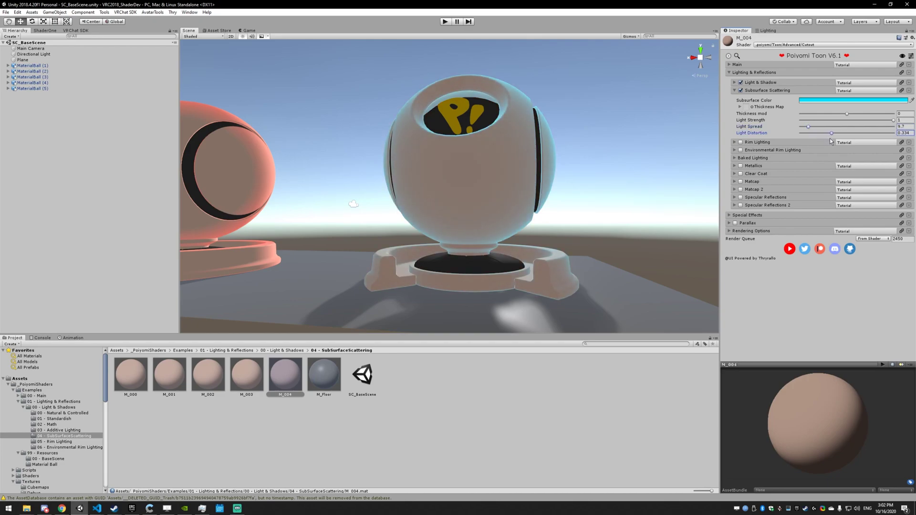
right_drag(564, 172, 581, 222)
key(s)
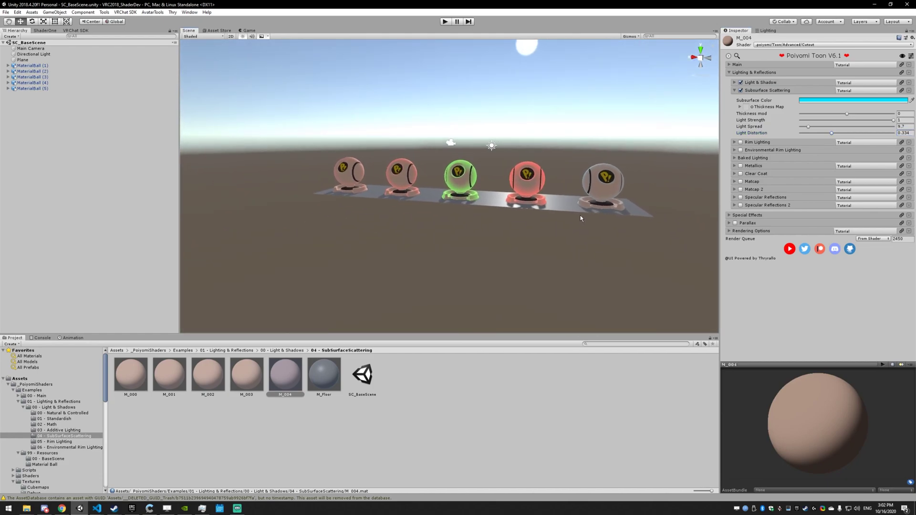